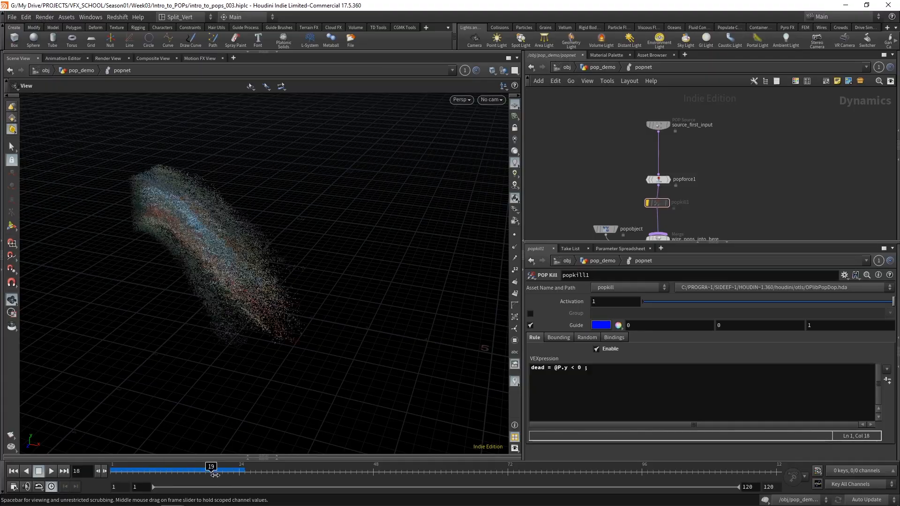
Step: Set the POP source's Life Expectancy to 10 and Life Variance to 0
left_click(662, 125)
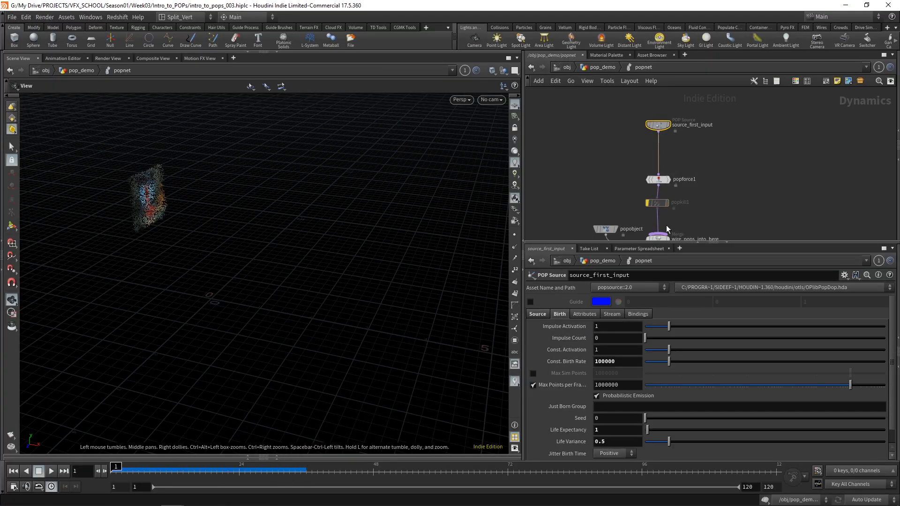
left_click(605, 430)
type("10")
key("Return")
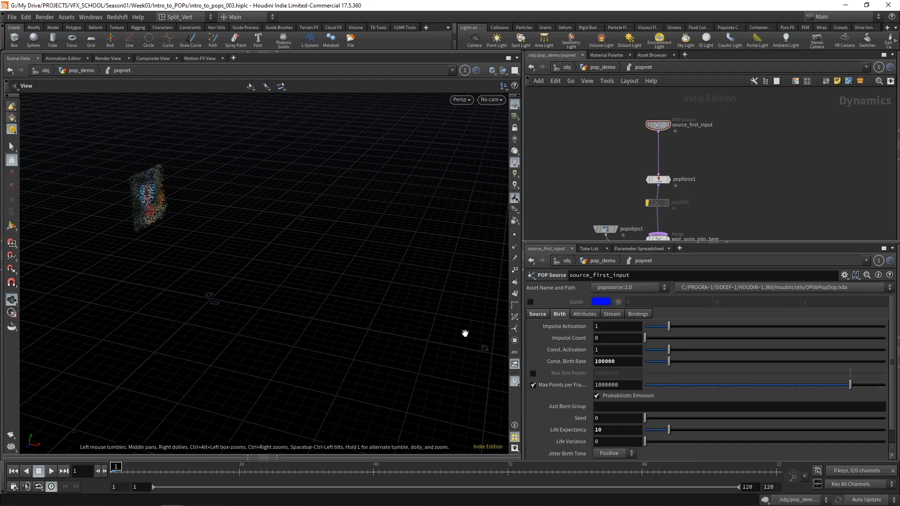
Step: Move the output node down to leave room beneath the gravity1 node
middle_click_drag(723, 191, 738, 92)
middle_click_drag(220, 262, 155, 262)
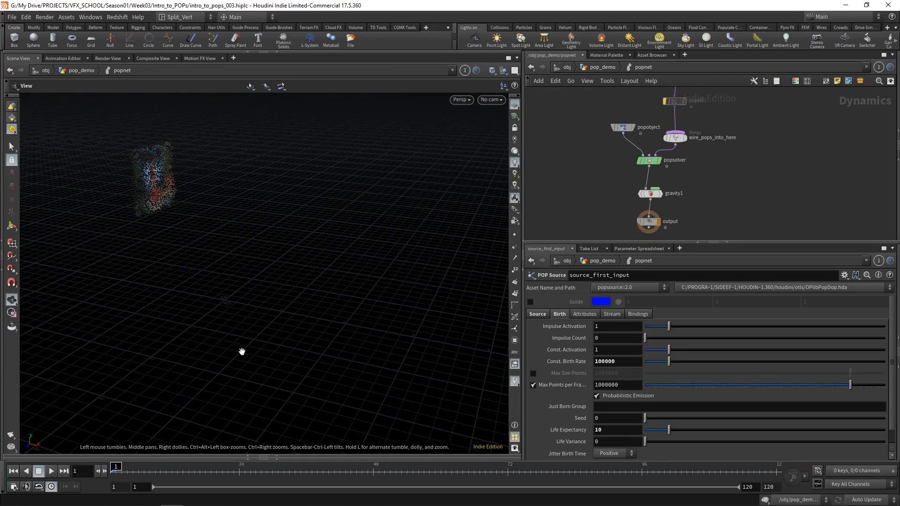
middle_click_drag(720, 208, 730, 159)
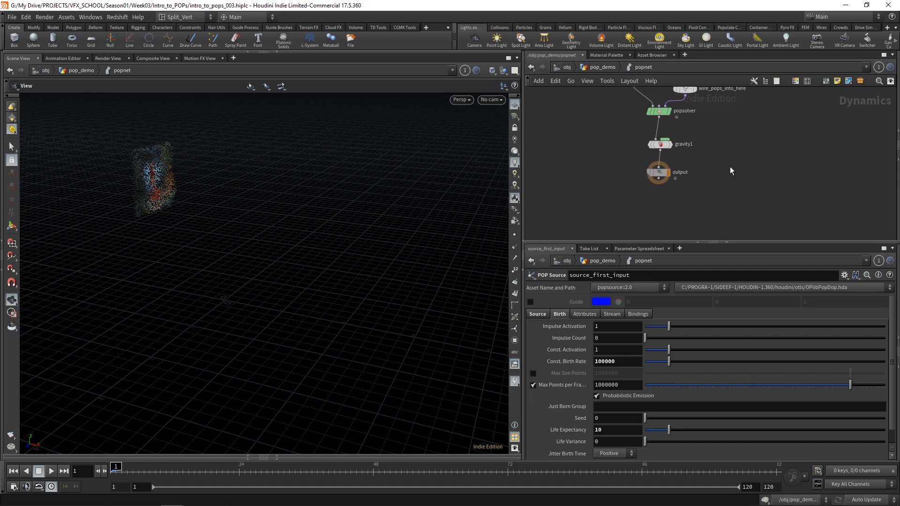
left_click_drag(643, 131, 686, 185)
left_click_drag(661, 144, 662, 178)
middle_click_drag(736, 141, 746, 166)
left_click_drag(678, 197, 674, 165)
middle_click_drag(702, 188, 724, 168)
Step: Add a Ground Plane node beside the gravity1 node in the POP network
key("Tab")
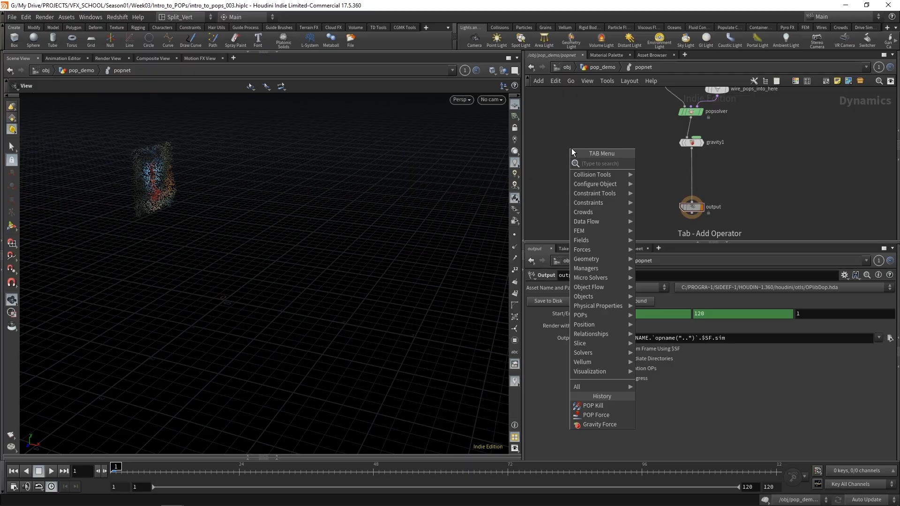
type("groun")
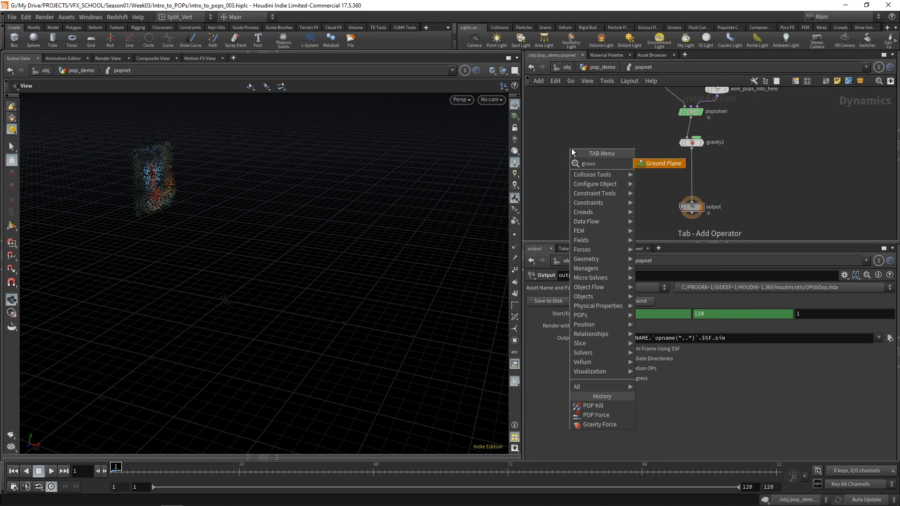
key("Return")
left_click(571, 149)
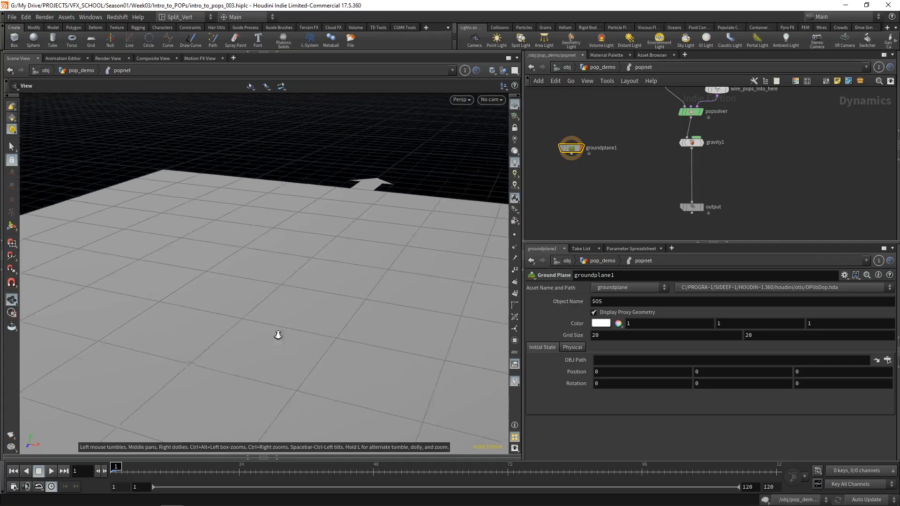
scroll(285, 325, "down", 5)
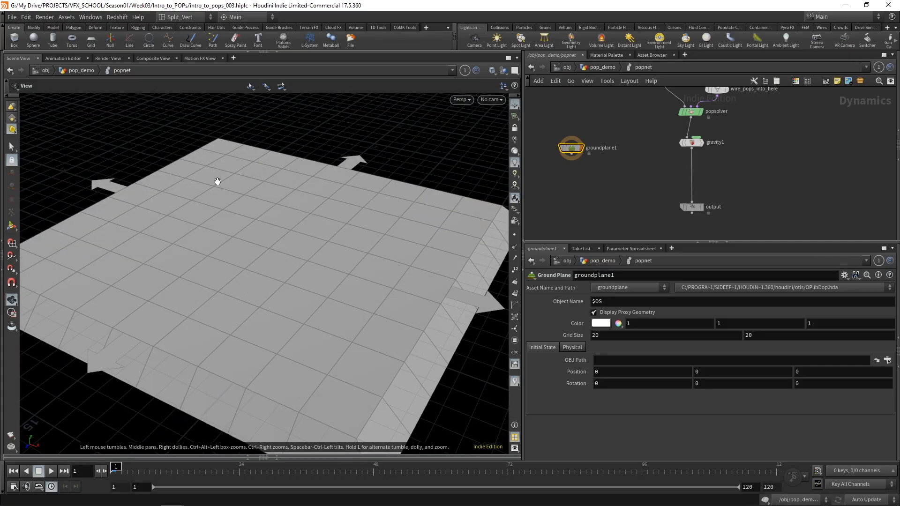
left_click_drag(267, 265, 243, 265)
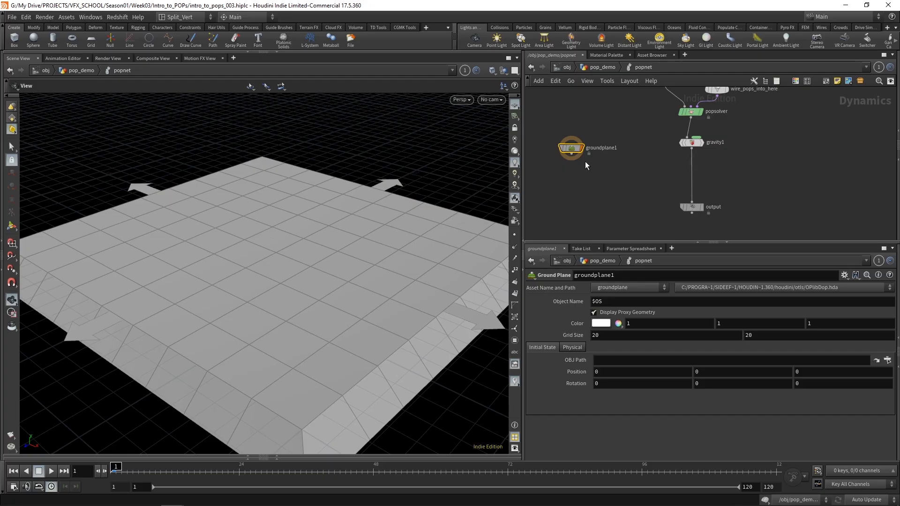
Step: Turn off the ground plane's proxy geometry display, and switch the viewport reference grid off and back on
left_click(634, 312)
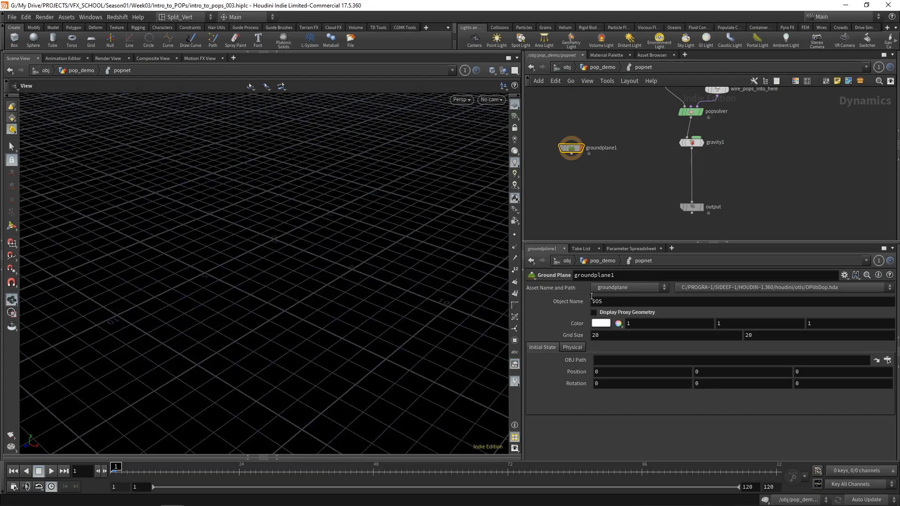
left_click_drag(346, 271, 516, 125)
left_click(515, 105)
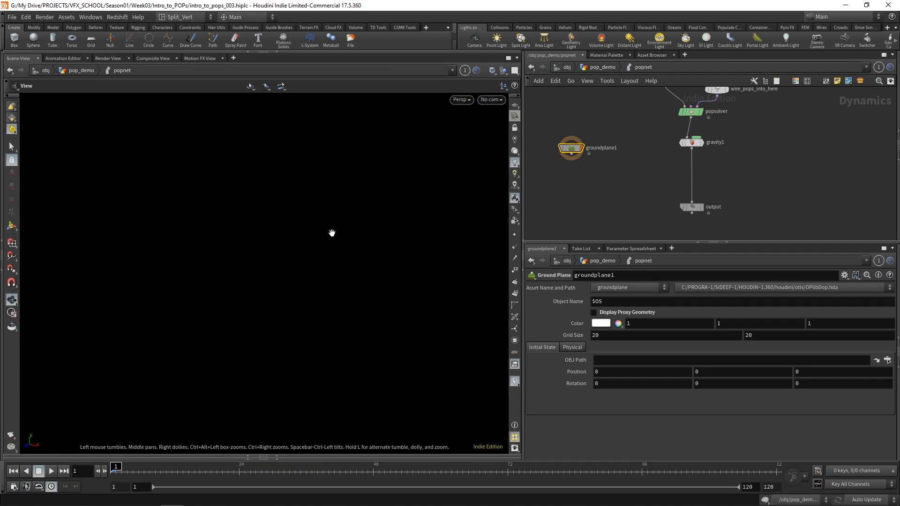
left_click(515, 115)
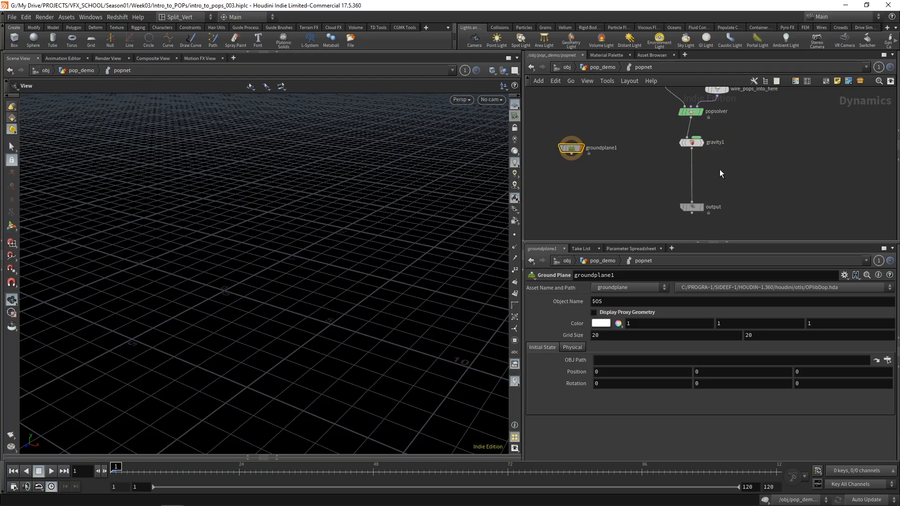
Step: Place a Merge node between the ground plane and the output node, and make the output node the displayed one
middle_click_drag(742, 175, 734, 198)
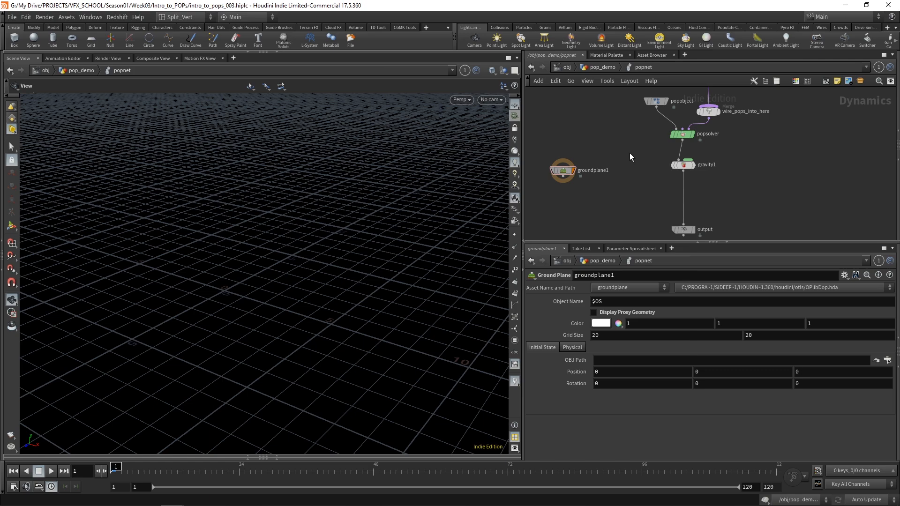
key("Tab")
type("mer")
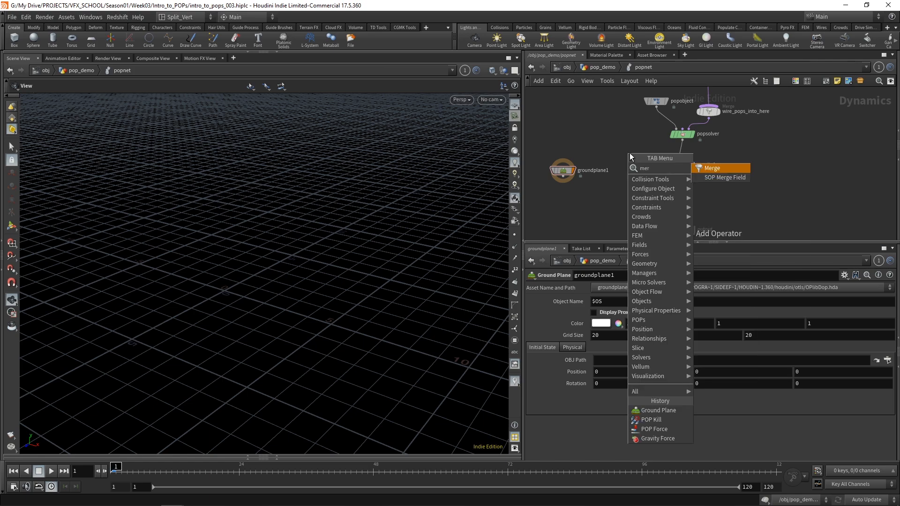
key("Return")
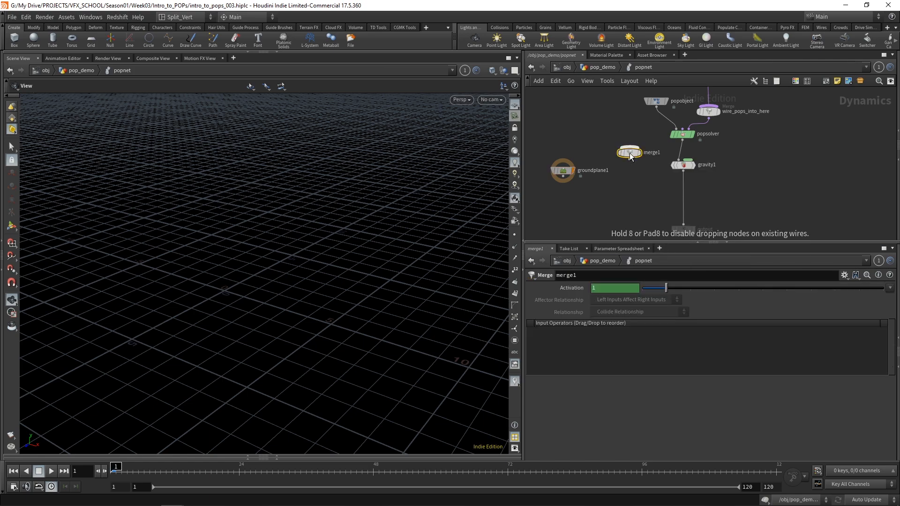
left_click(635, 193)
middle_click_drag(800, 218, 798, 162)
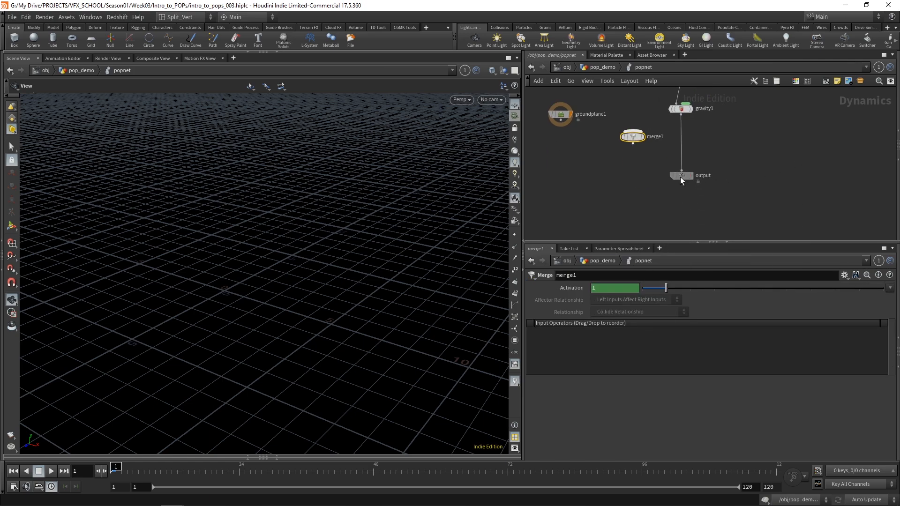
left_click(693, 195)
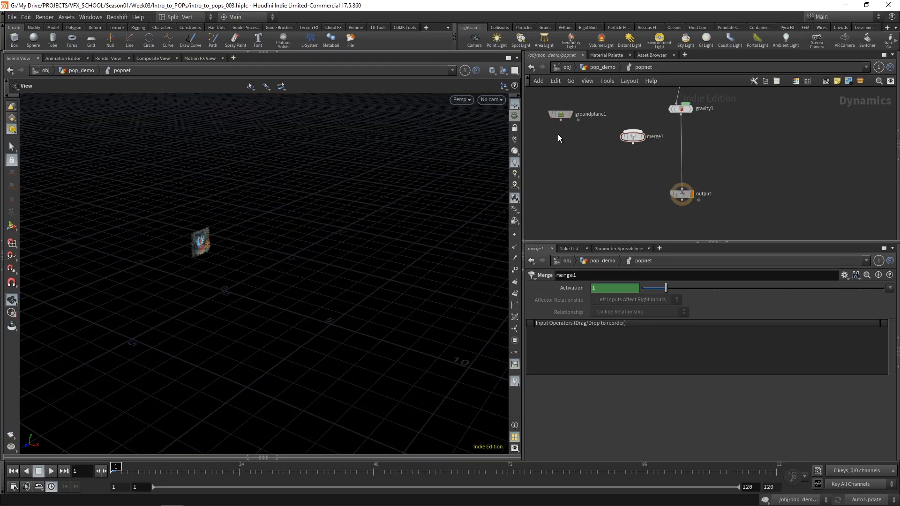
left_click_drag(633, 137, 633, 155)
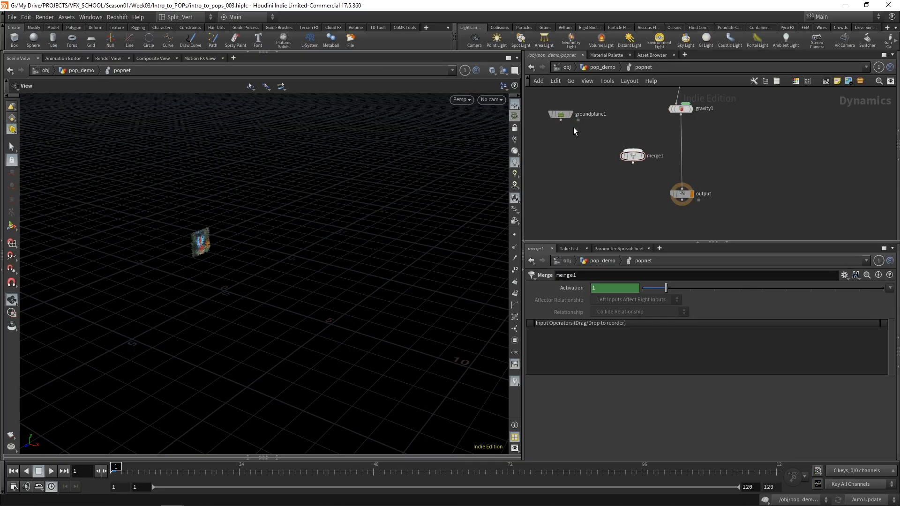
Step: Wire groundplane1 first and gravity1 second into the Merge node, and insert it in the chain before the output
left_click(562, 121)
left_click(620, 151)
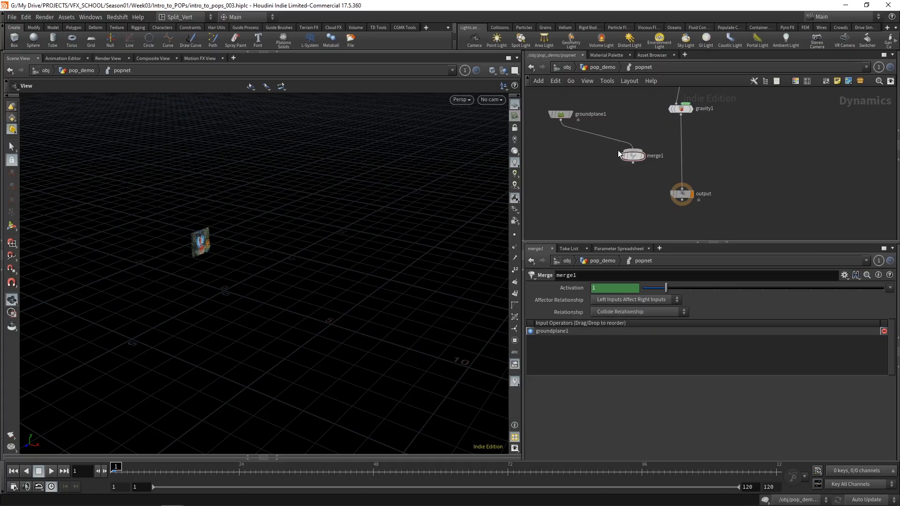
left_click(681, 115)
left_click(633, 149)
left_click_drag(633, 162, 679, 149)
left_click(682, 188)
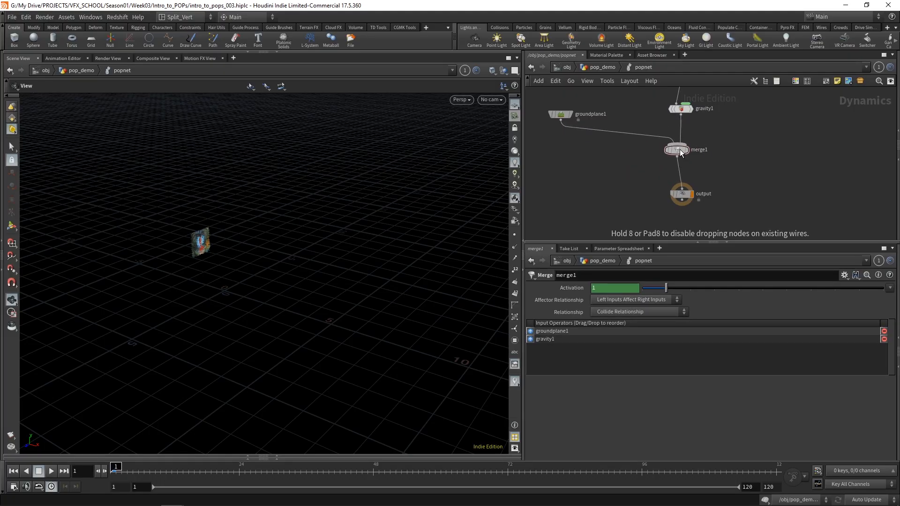
left_click_drag(681, 192, 680, 195)
left_click(678, 151)
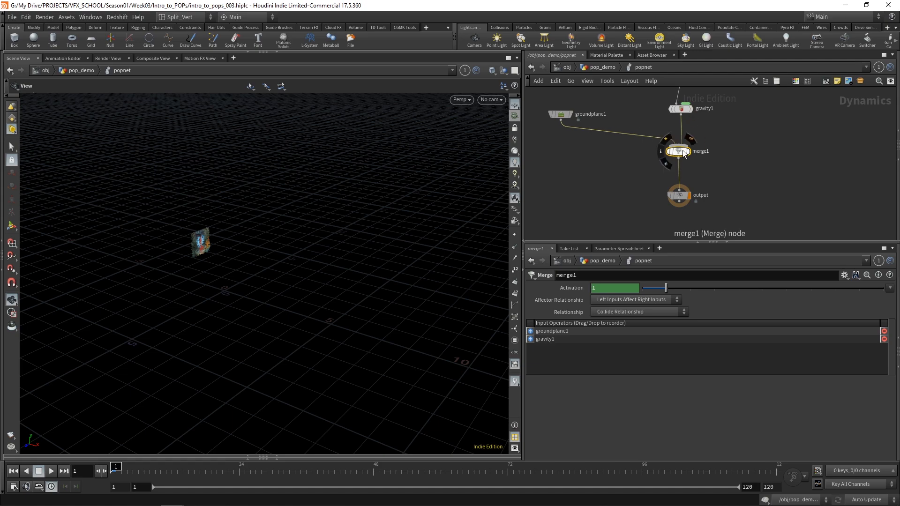
Step: Scrub the timeline to preview the particles with the ground plane, and examine the POP object's physical Bounce setting
left_click_drag(117, 470, 242, 482)
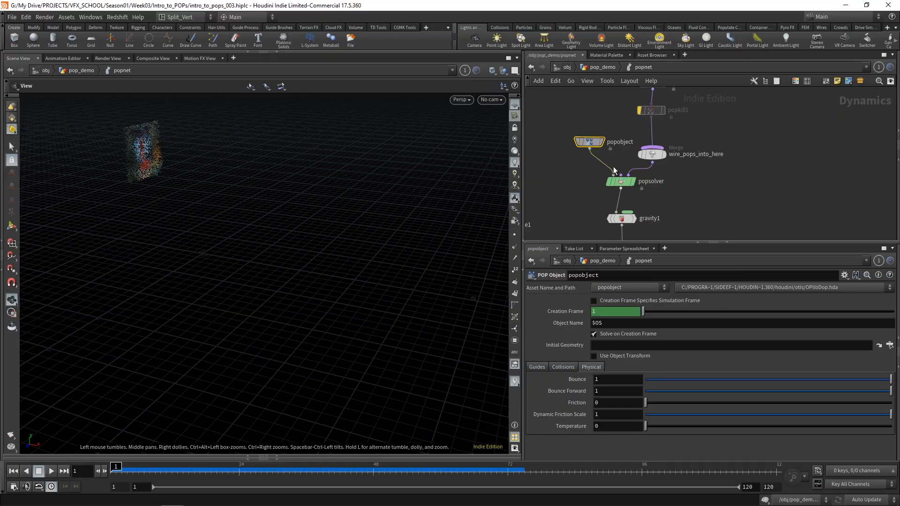
left_click_drag(589, 141, 575, 137)
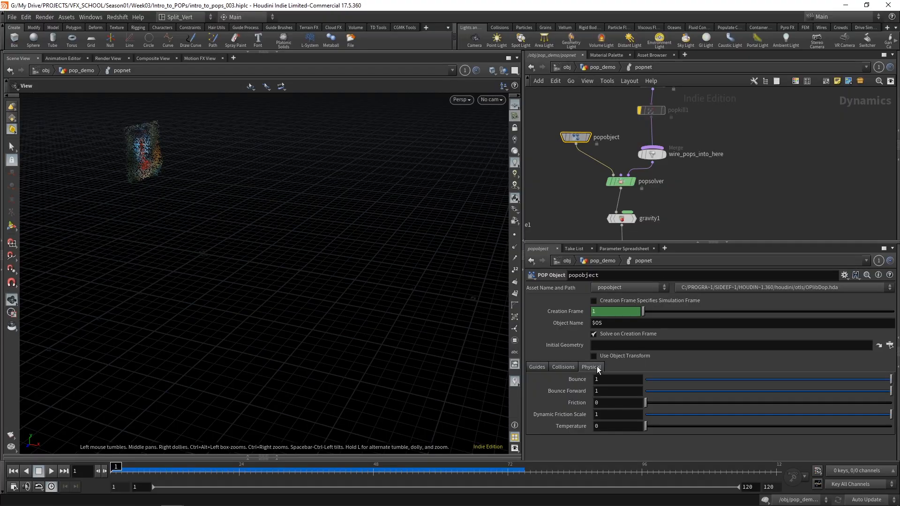
mouse_move(580, 381)
Step: Set the Y force of the gravity1 node to -9.8
middle_click_drag(731, 209, 747, 161)
middle_click_drag(716, 192, 759, 164)
left_click(702, 141)
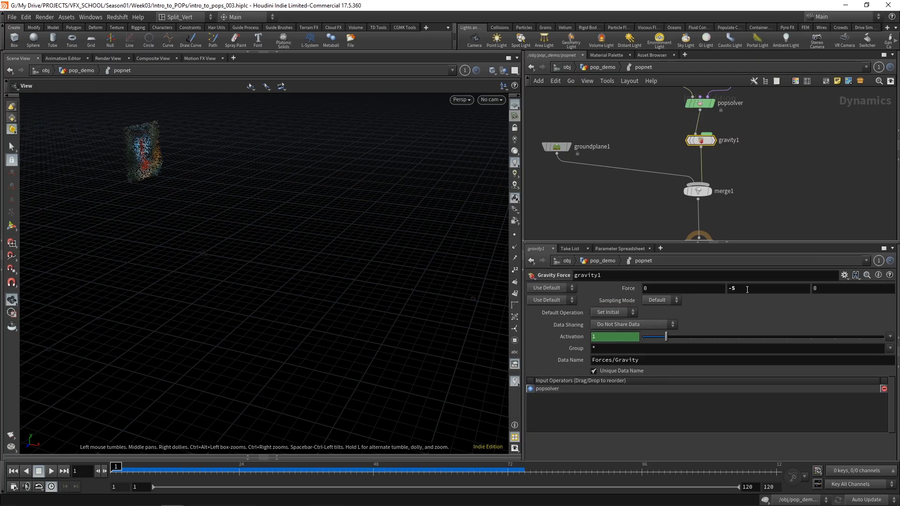
left_click_drag(707, 296, 708, 296)
type("-9.8")
key("Return")
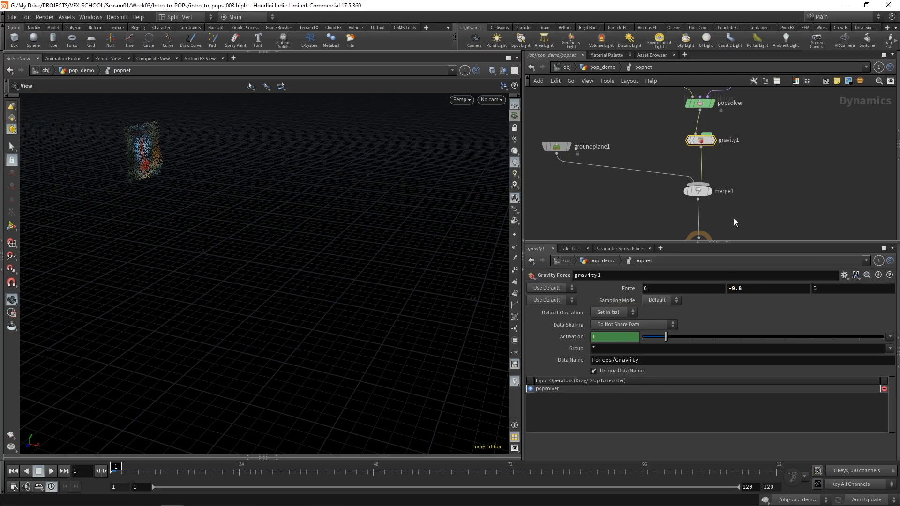
Step: Review the physical properties of the POP object and of the ground plane, particularly their Bounce settings
middle_click_drag(765, 139, 764, 177)
scroll(764, 170, "down", 1)
middle_click_drag(763, 169, 758, 184)
left_click(664, 128)
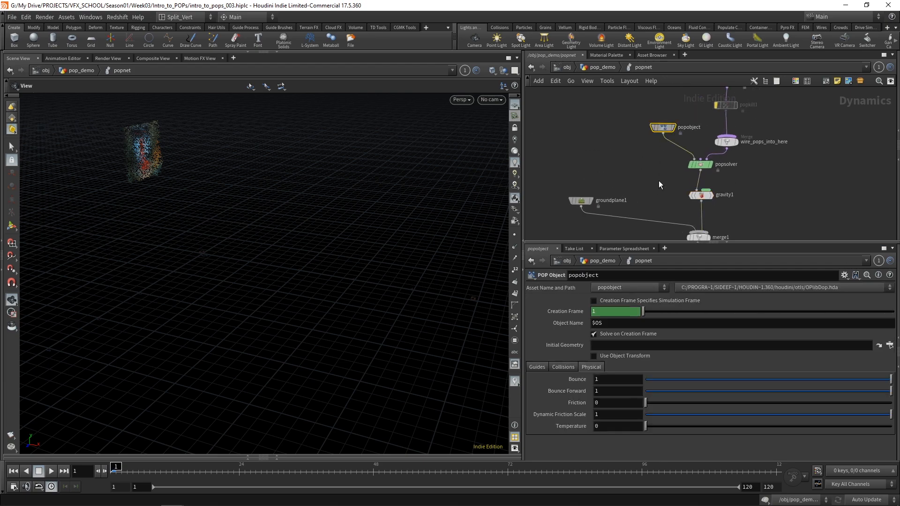
left_click(581, 201)
middle_click_drag(634, 187, 633, 146)
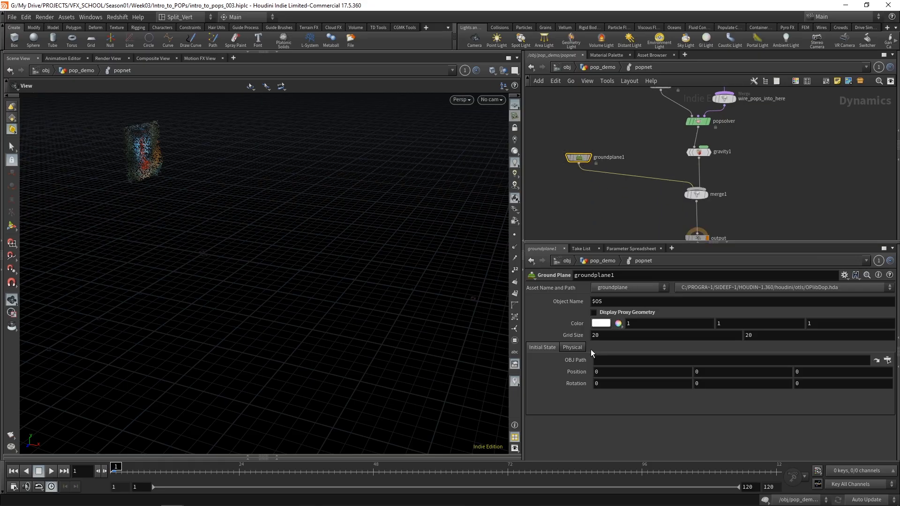
left_click(573, 348)
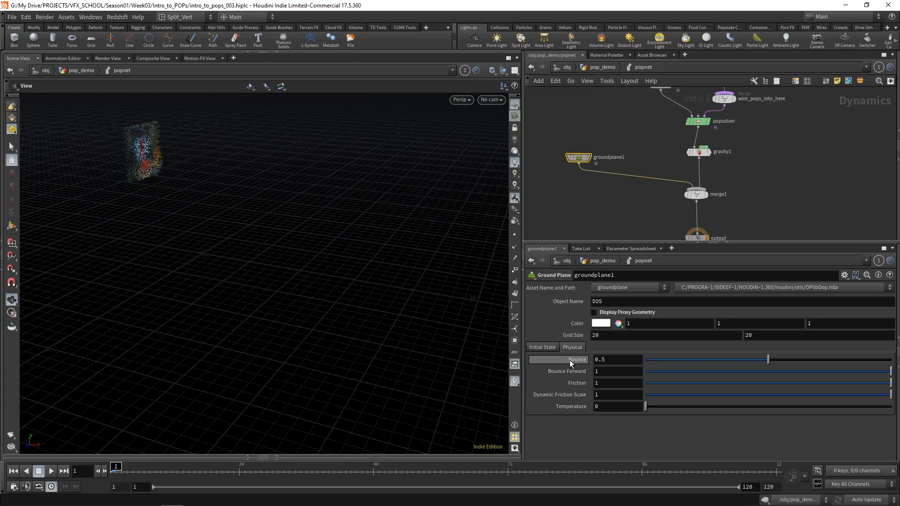
Step: Set the ground plane's physical Bounce to 1
mouse_move(640, 147)
middle_mouse_down()
mouse_move(641, 174)
mouse_move(647, 148)
middle_mouse_up()
left_click(660, 111)
left_click(581, 149)
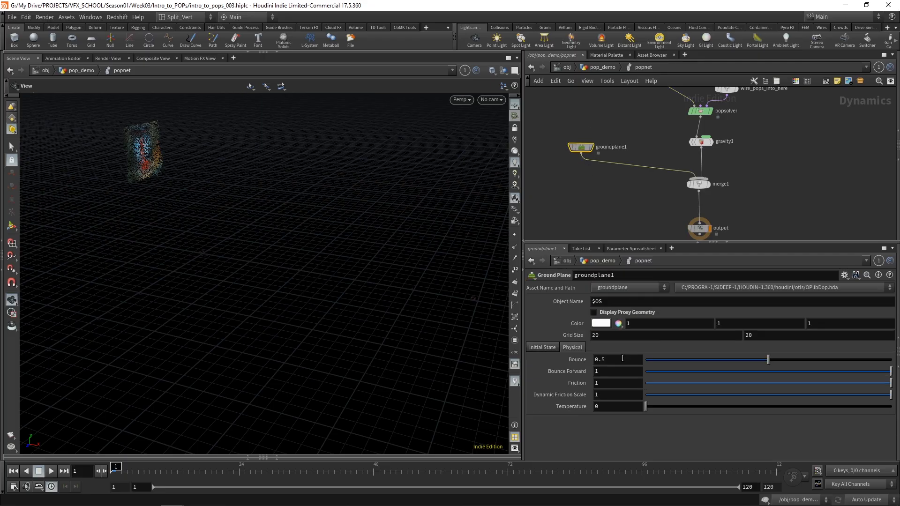
type("1")
key("Return")
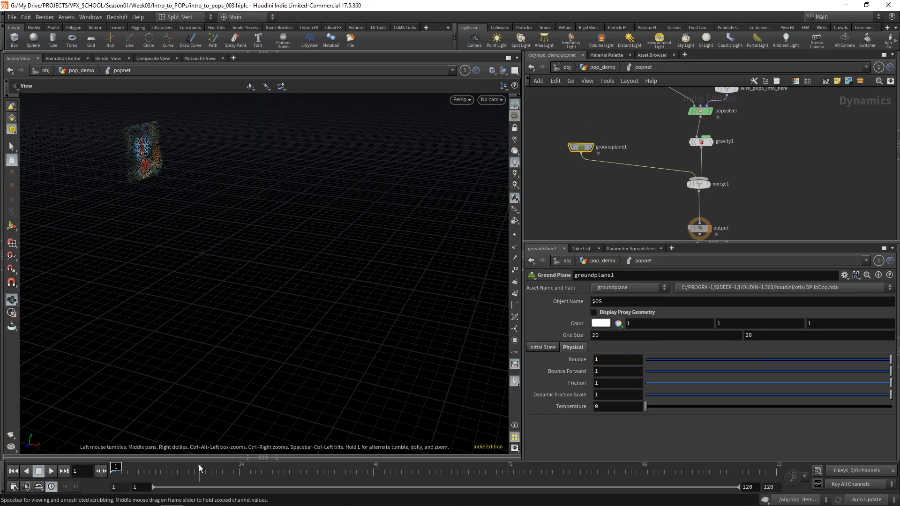
Step: Scrub the simulation to frame 29 and back to frame 7 to examine how the particles bounce off the ground
left_click_drag(117, 467, 267, 470)
left_click_drag(208, 265, 210, 222)
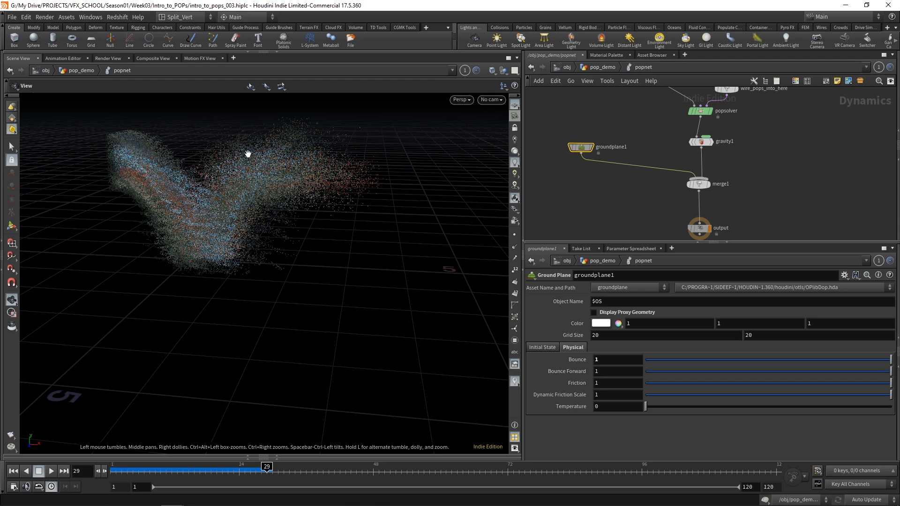
left_click_drag(266, 469, 244, 469)
left_click_drag(243, 469, 139, 470)
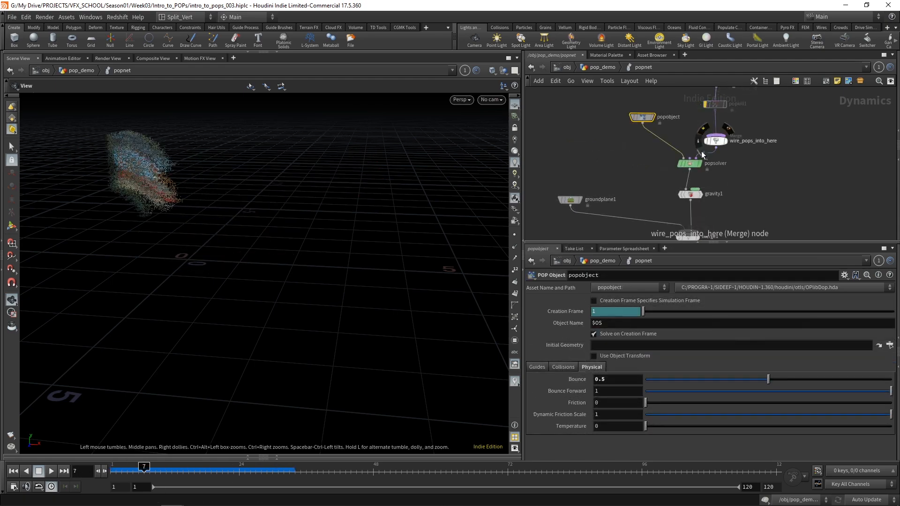
Step: Compare the Bounce and Friction settings of the ground plane with those of the POP object
left_click(571, 200)
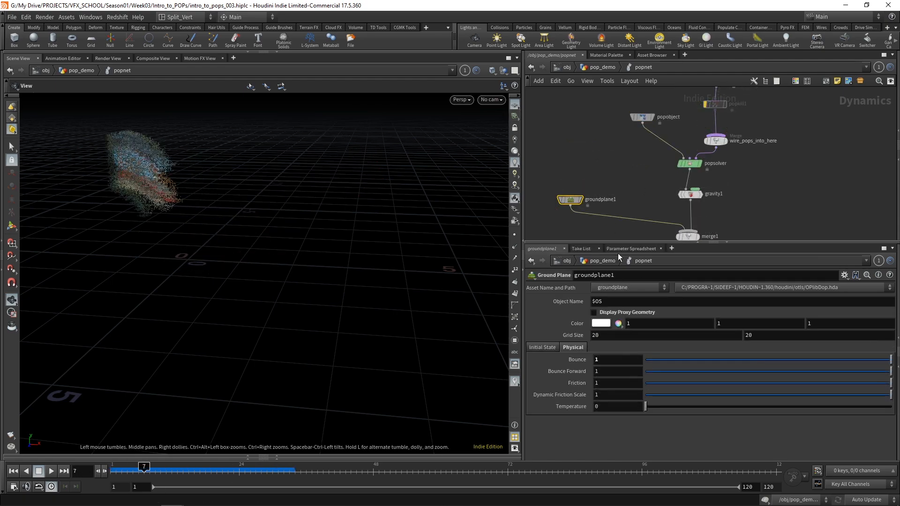
left_click(641, 118)
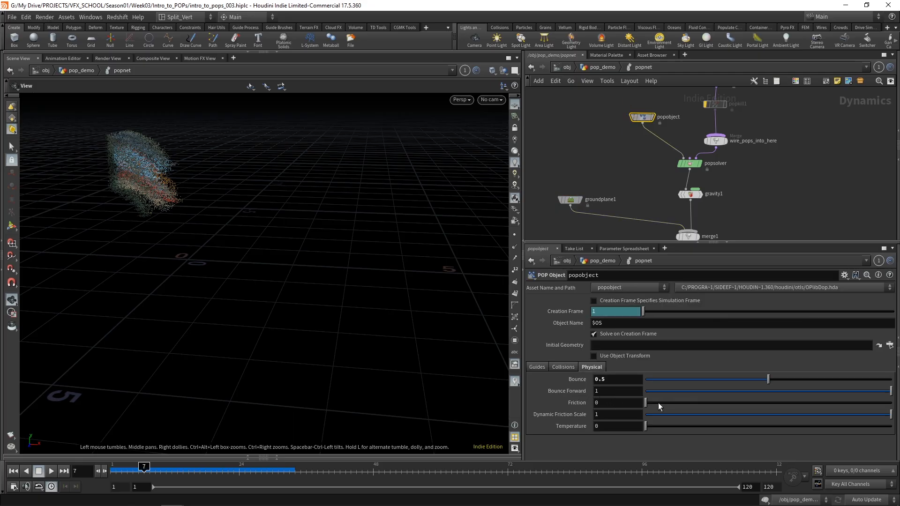
left_click(569, 201)
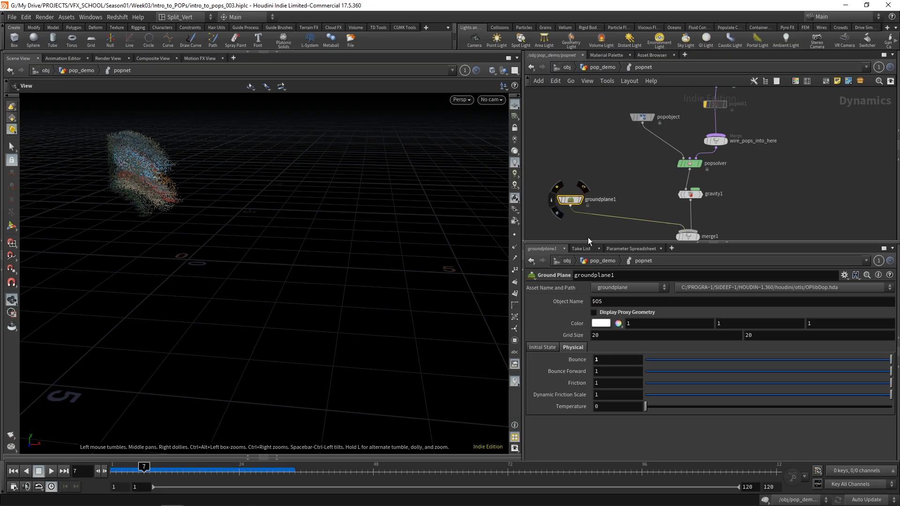
Step: Try a Friction of 0 on the ground plane over the replayed simulation, and return its Friction to 1
left_click_drag(690, 383, 631, 384)
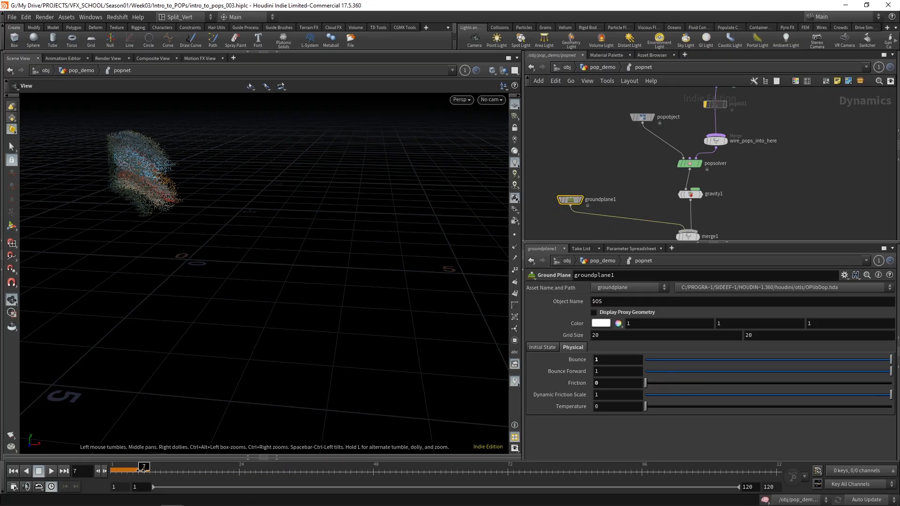
left_click(16, 470)
left_click_drag(249, 472, 115, 469)
left_click_drag(654, 382, 894, 385)
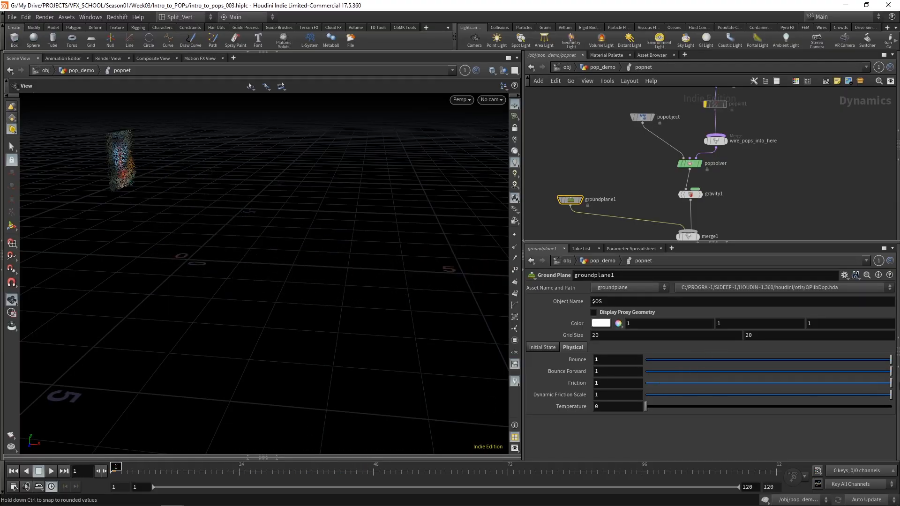
Step: Try a Friction of 1 on the POP object and scrub the simulation to examine how the particles slide on the ground
left_click(642, 117)
left_click_drag(647, 403, 868, 401)
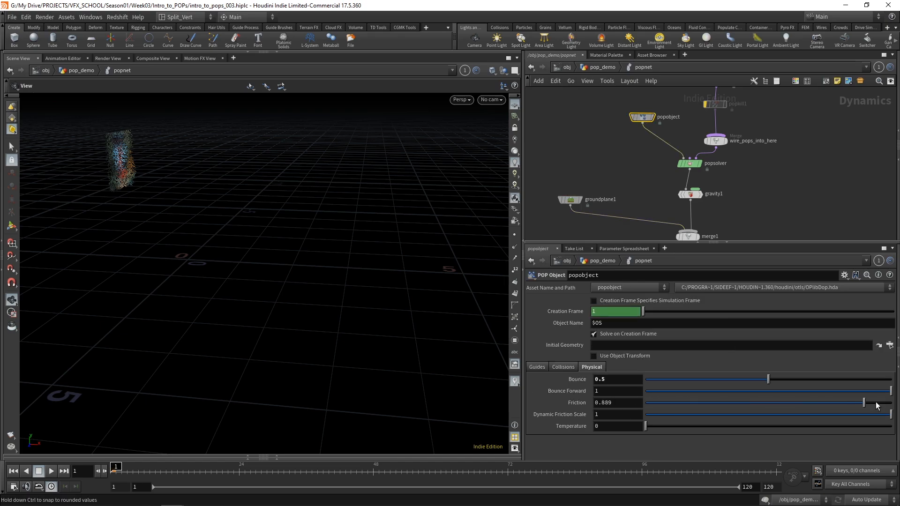
left_click_drag(123, 467, 317, 474)
left_click_drag(250, 273, 202, 441)
left_click(221, 472)
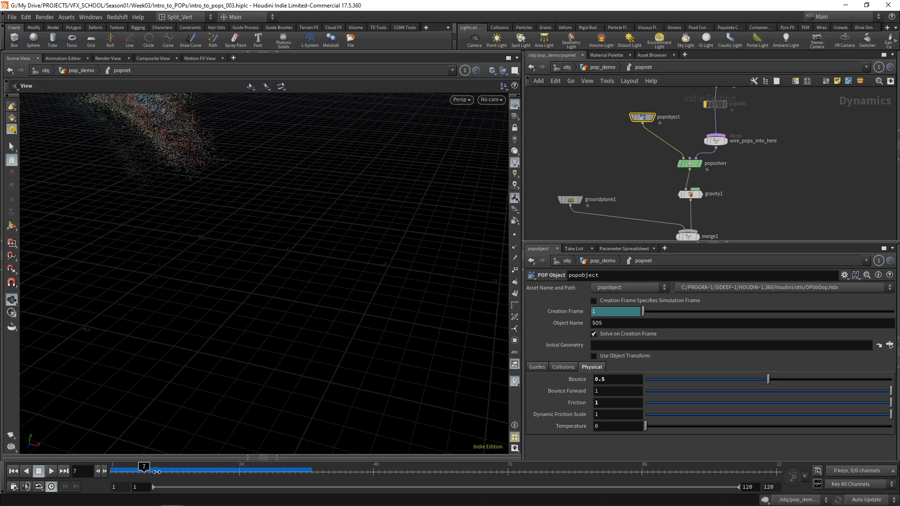
Step: Set the ground plane's Bounce back to 0.5 and replay the particle simulation from the first frame
left_click(569, 200)
left_click_drag(129, 471, 328, 469)
left_click_drag(283, 376, 285, 314)
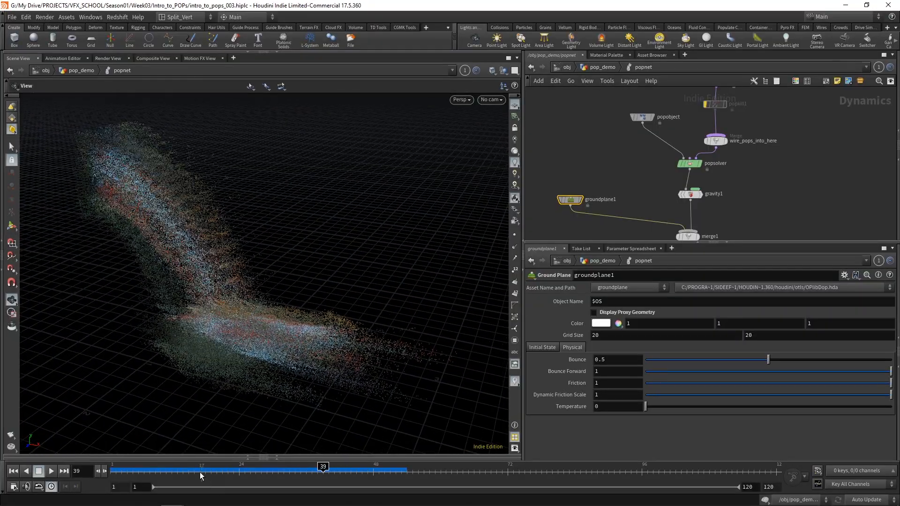
left_click(113, 468)
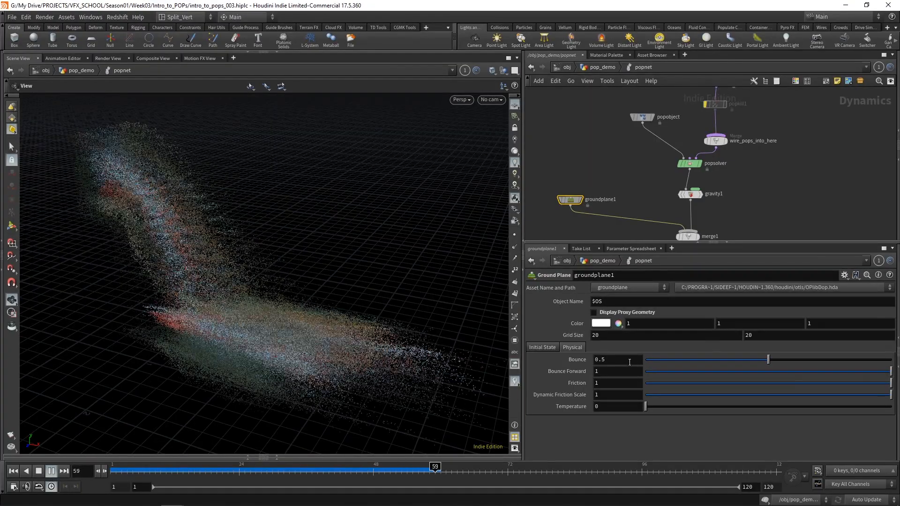
left_click(112, 470)
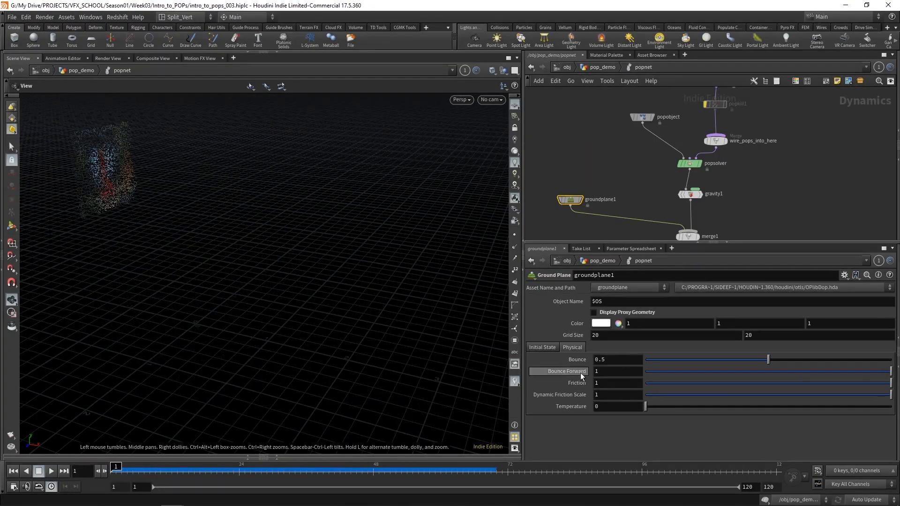
Step: Set the POP object's physical Friction to 0.2 with the simulation at frame 1
left_click(644, 116)
left_click(641, 117)
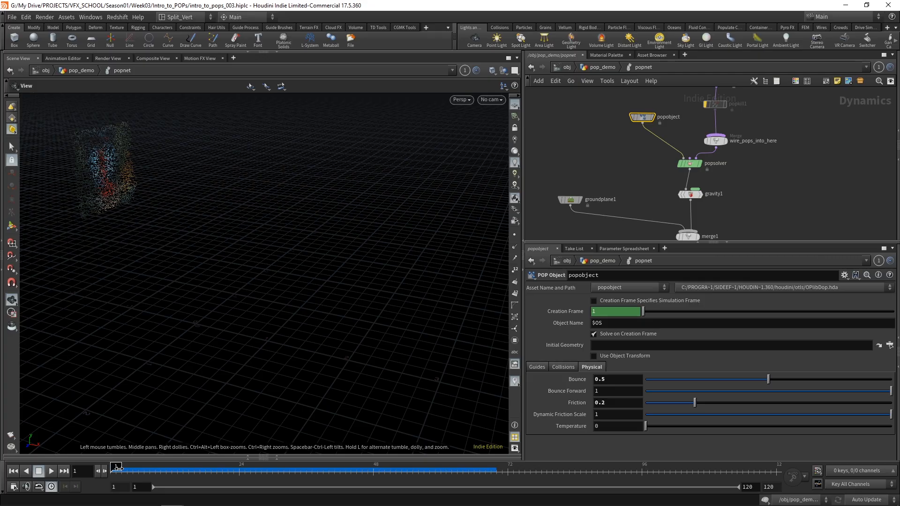
mouse_move(117, 468)
left_mouse_down()
mouse_move(301, 479)
mouse_move(112, 468)
left_mouse_up()
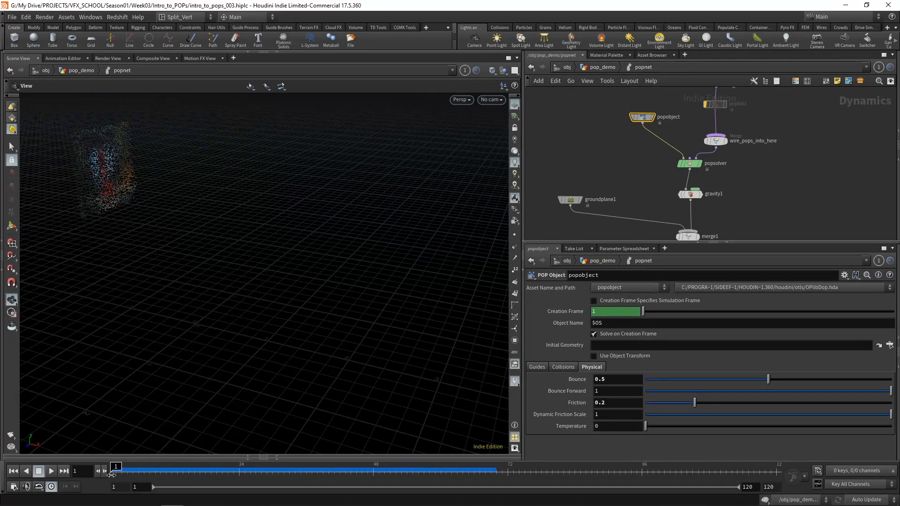
Step: Examine the POP object's Geometry point attributes in the Geometry Spreadsheet up to frame 28, and return to frame 1
left_click(277, 456)
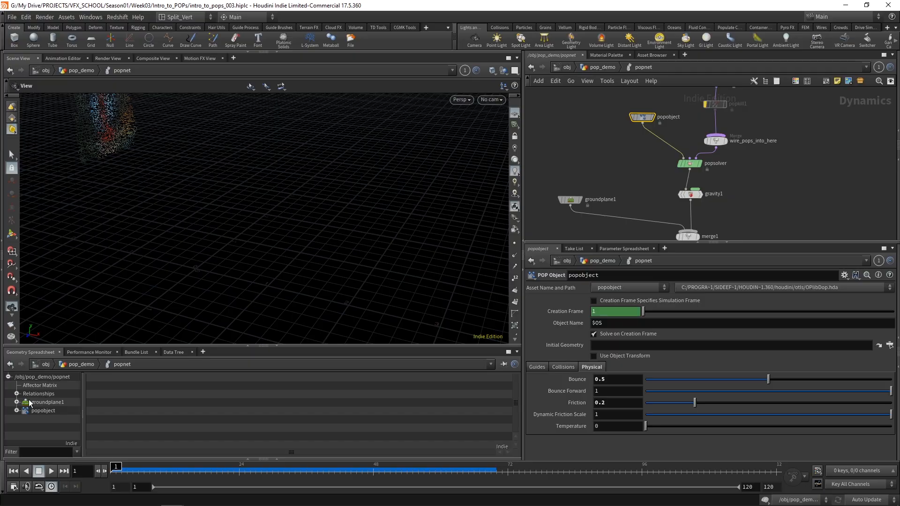
left_click(16, 410)
left_click_drag(80, 393, 69, 414)
left_click(51, 411)
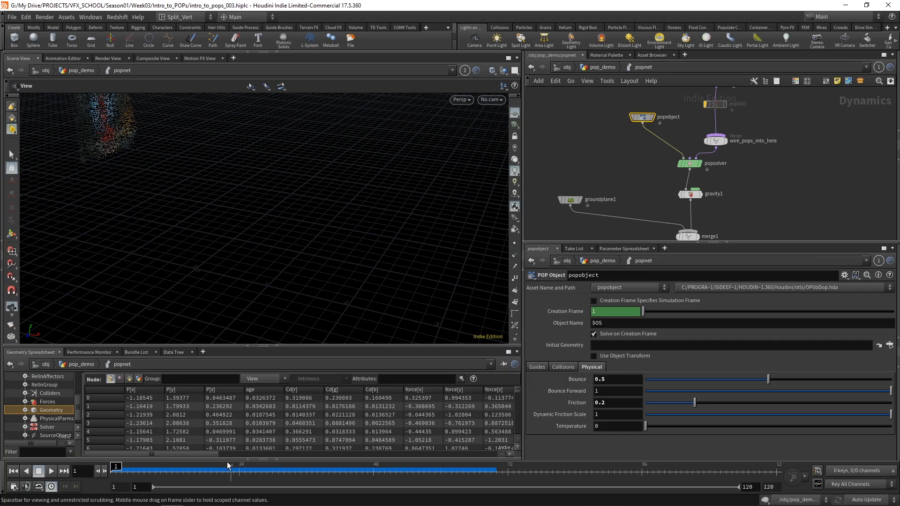
left_click_drag(199, 455, 115, 454)
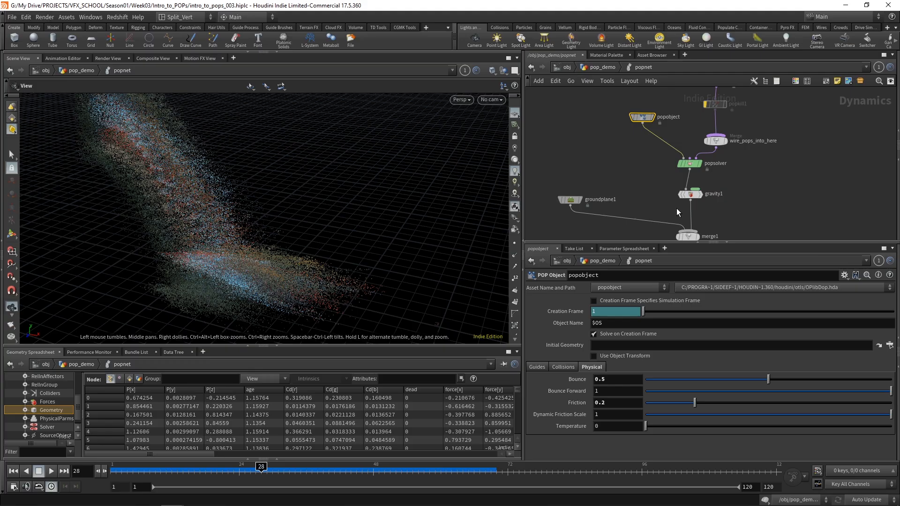
left_click(15, 471)
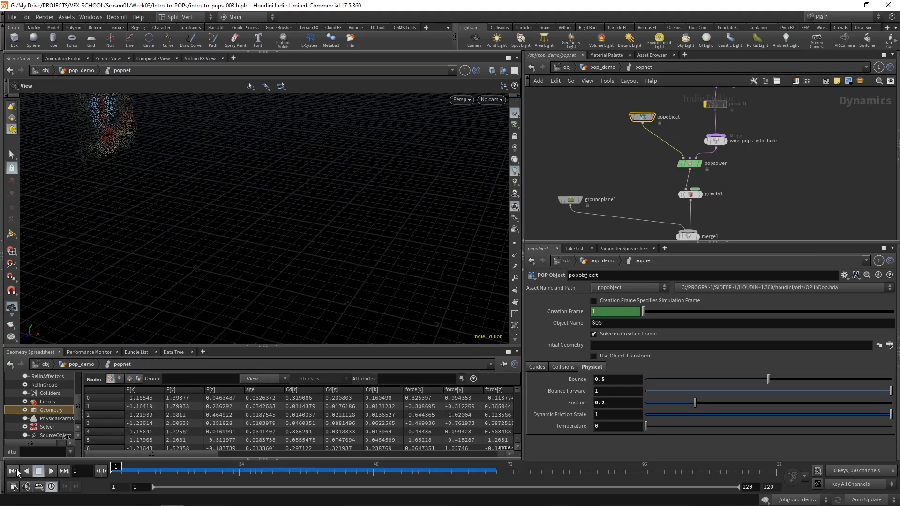
Step: Enable Add Hit Attributes in the POP solver's Collision Behavior settings
left_click(689, 163)
left_click(605, 302)
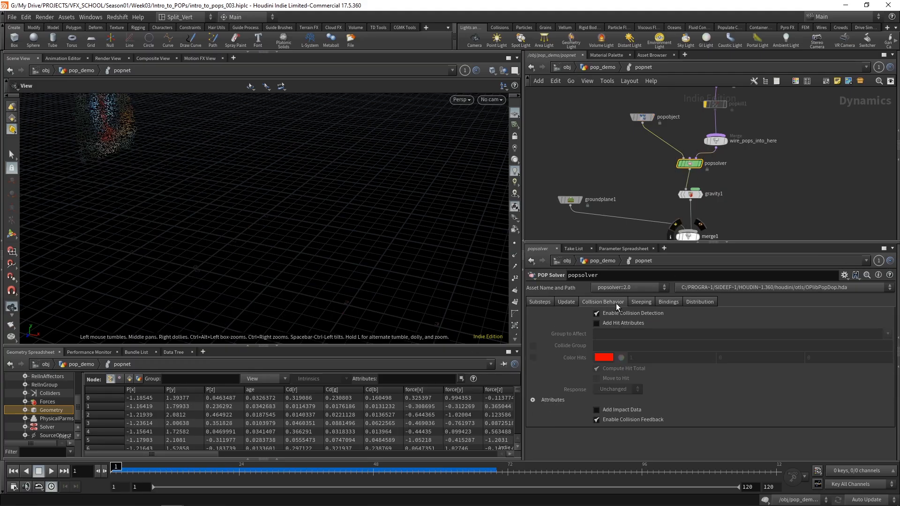
left_click(616, 323)
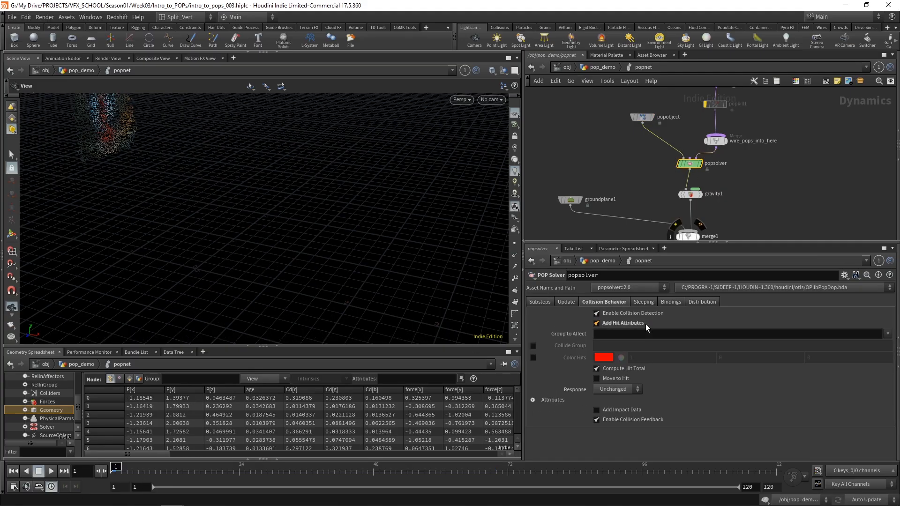
mouse_move(629, 327)
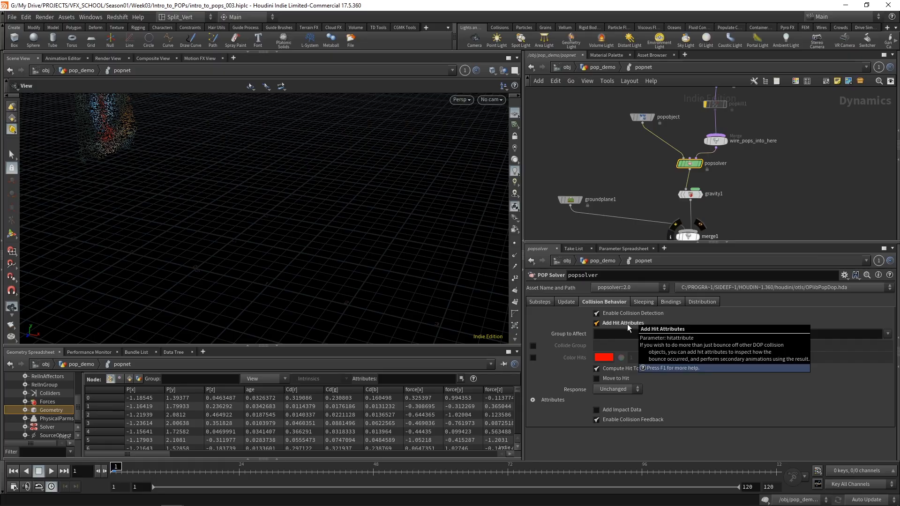
Step: Advance the simulation to frame 24 and examine the particles' hit attributes, such as hitnum, hitpos and hittotal
left_click_drag(117, 469, 239, 471)
left_click(166, 454)
left_click_drag(165, 454, 237, 459)
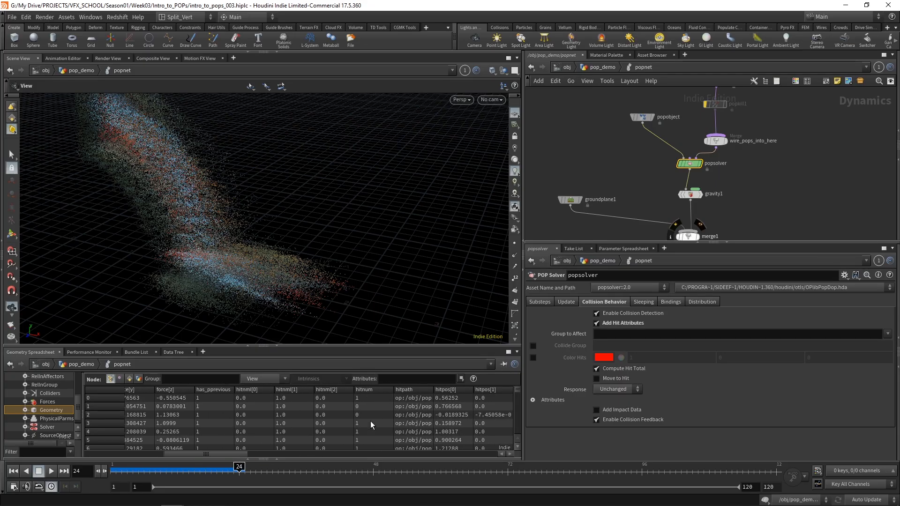
left_click_drag(238, 452, 262, 457)
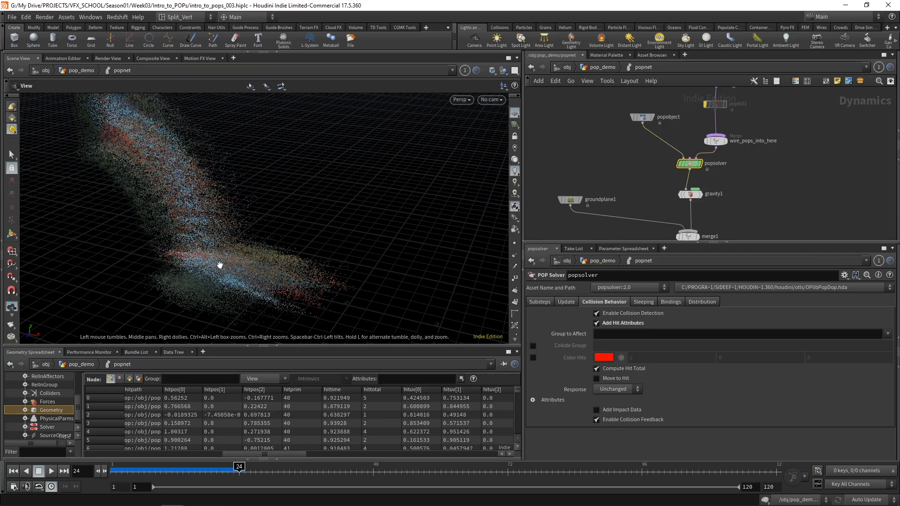
mouse_move(275, 218)
left_mouse_down()
mouse_move(254, 266)
mouse_move(286, 207)
left_mouse_up()
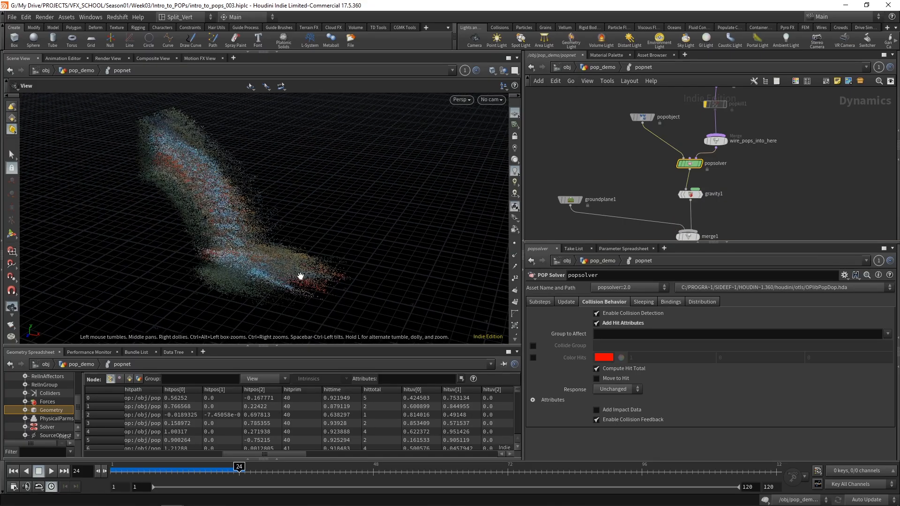